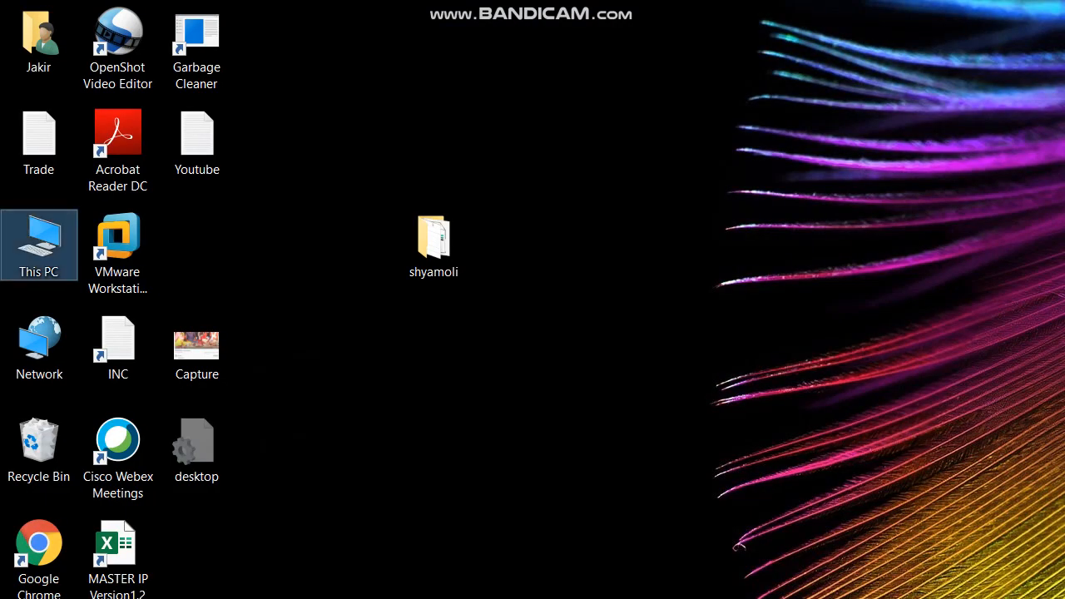
Manage This PC and show its disks and volumes in Disk Management.
right_click(40, 246)
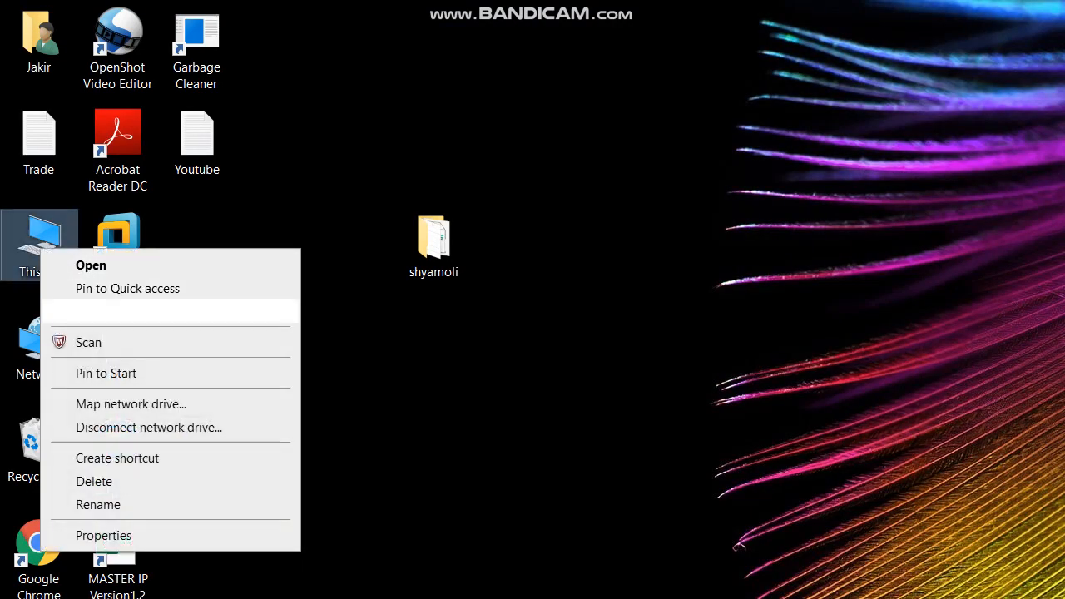
click(98, 311)
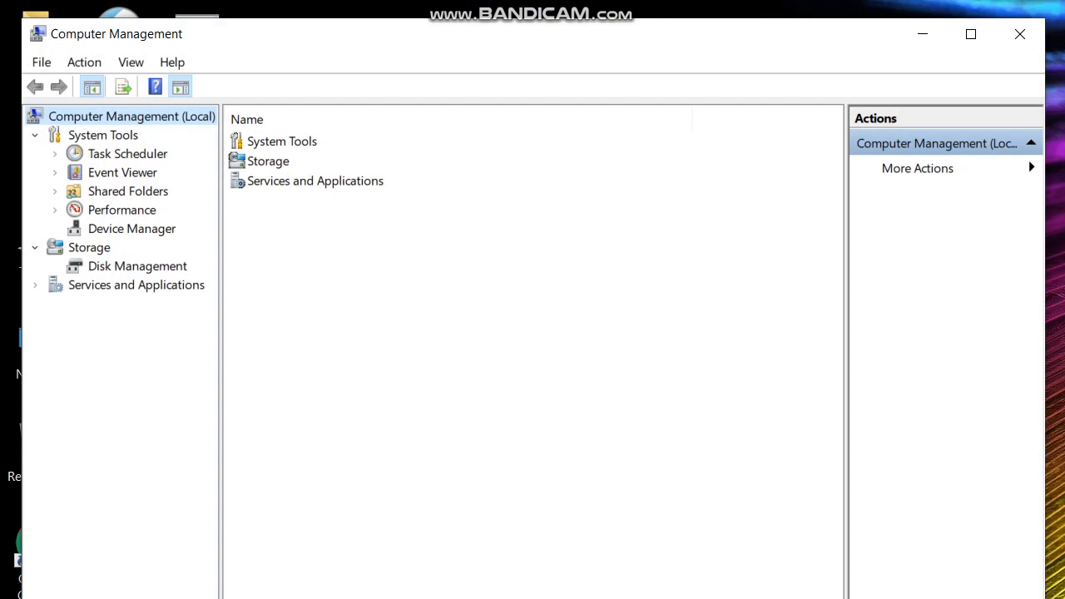
click(137, 266)
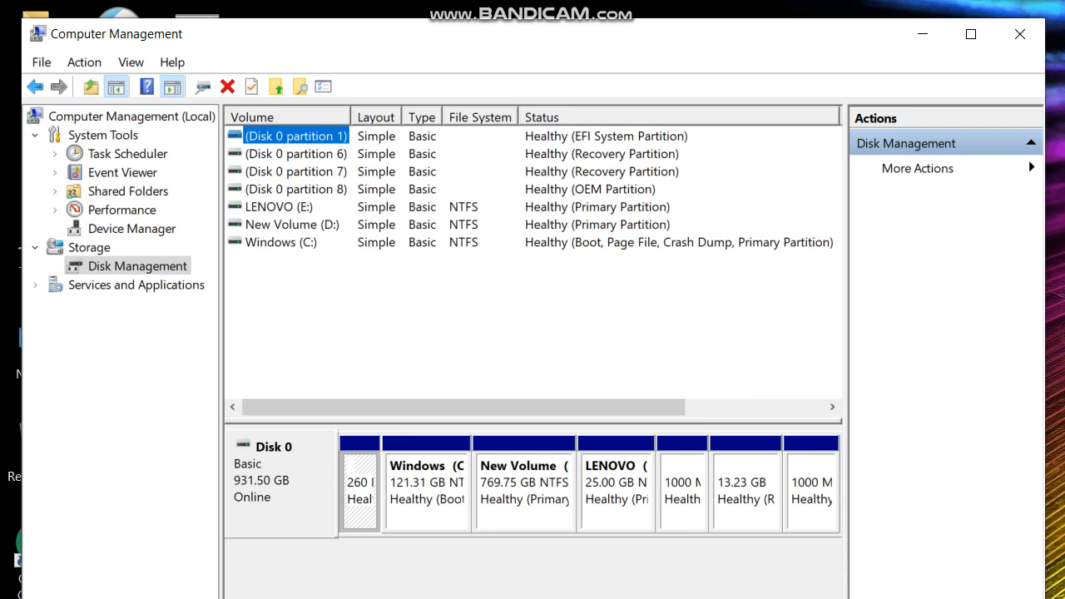
Start Shrink Volume on Windows (C:), which offers 1345 MB as the maximum.
click(426, 491)
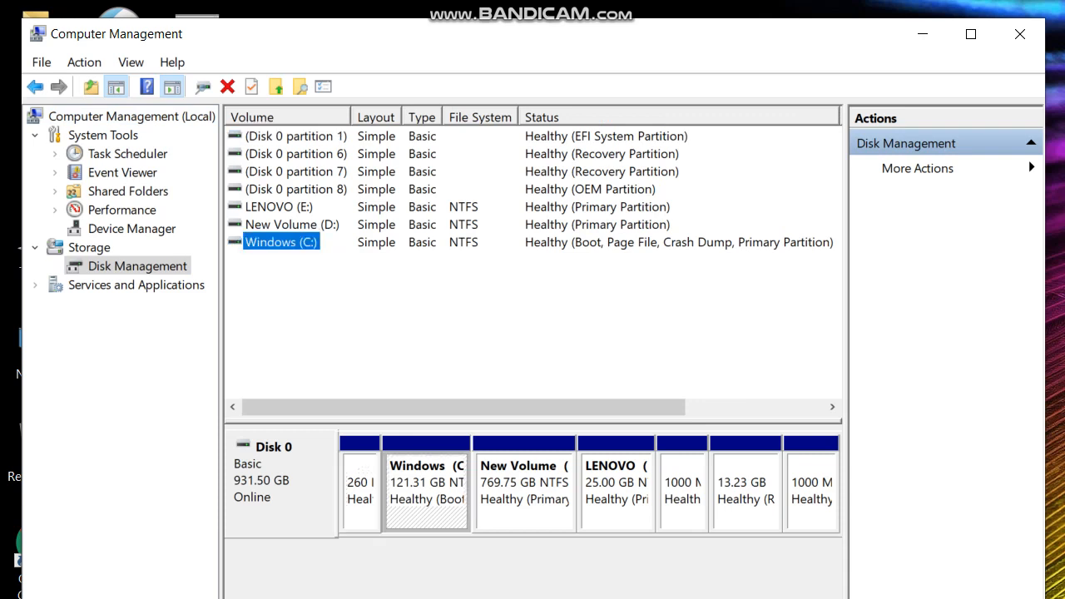
right_click(281, 242)
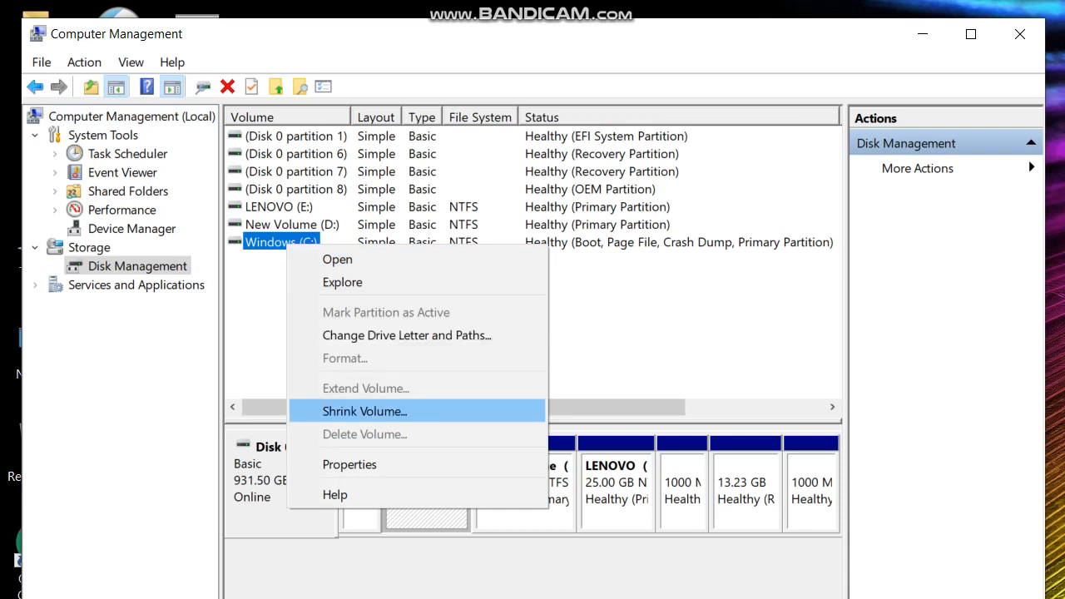
click(365, 411)
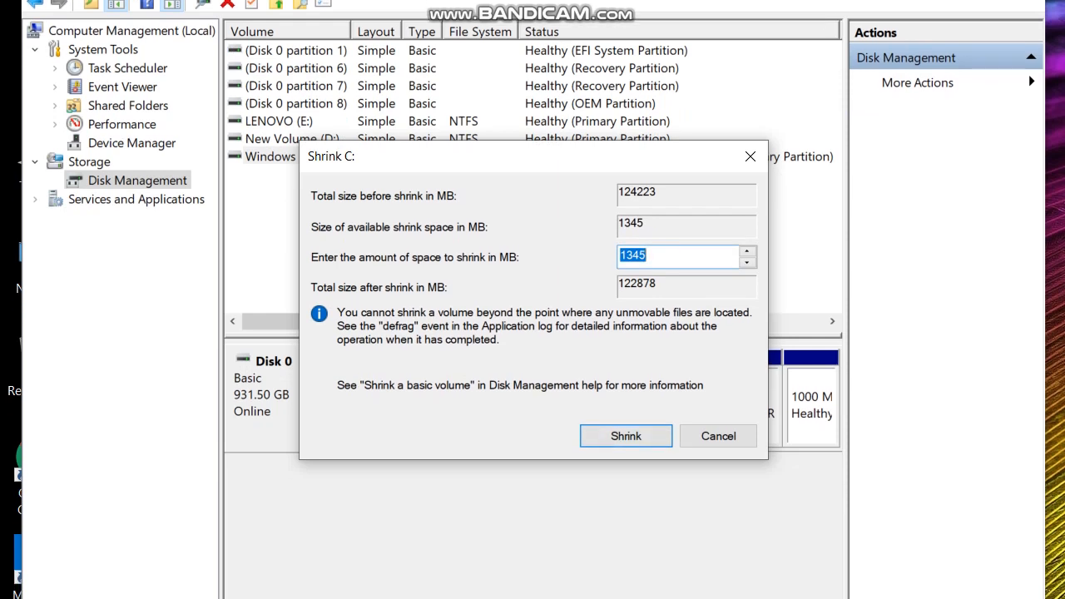
Shrink Windows (C:) by the full 1345 MB, leaving it at 120.00 GB with 1.31 GB unallocated.
key(End)
key(ctrl+a)
key(End)
key(ctrl+a)
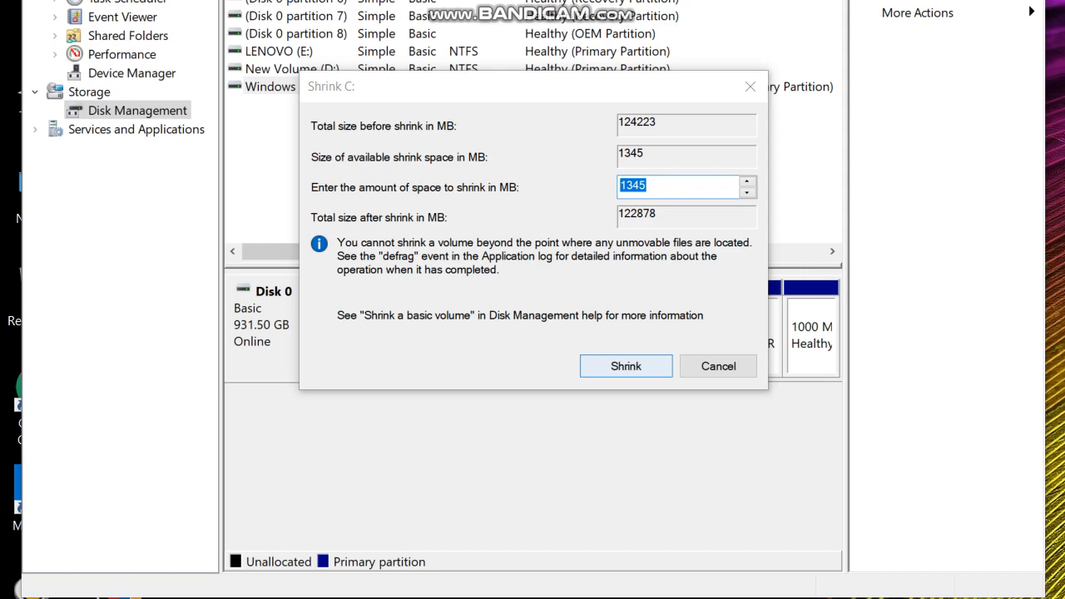
key(Return)
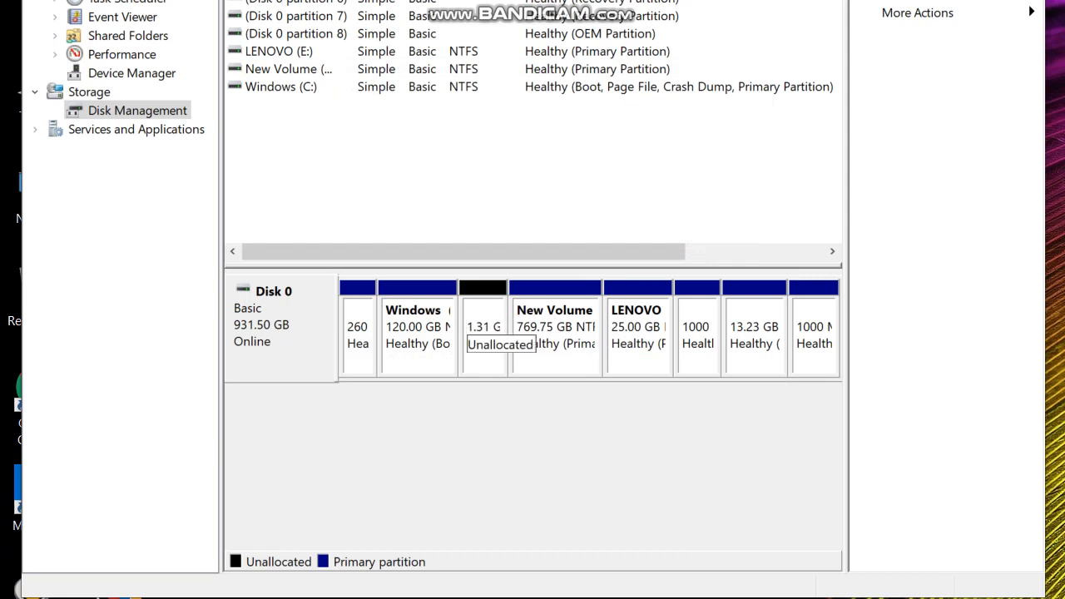
Begin the New Simple Volume wizard on the 1.31 GB unallocated space.
click(483, 333)
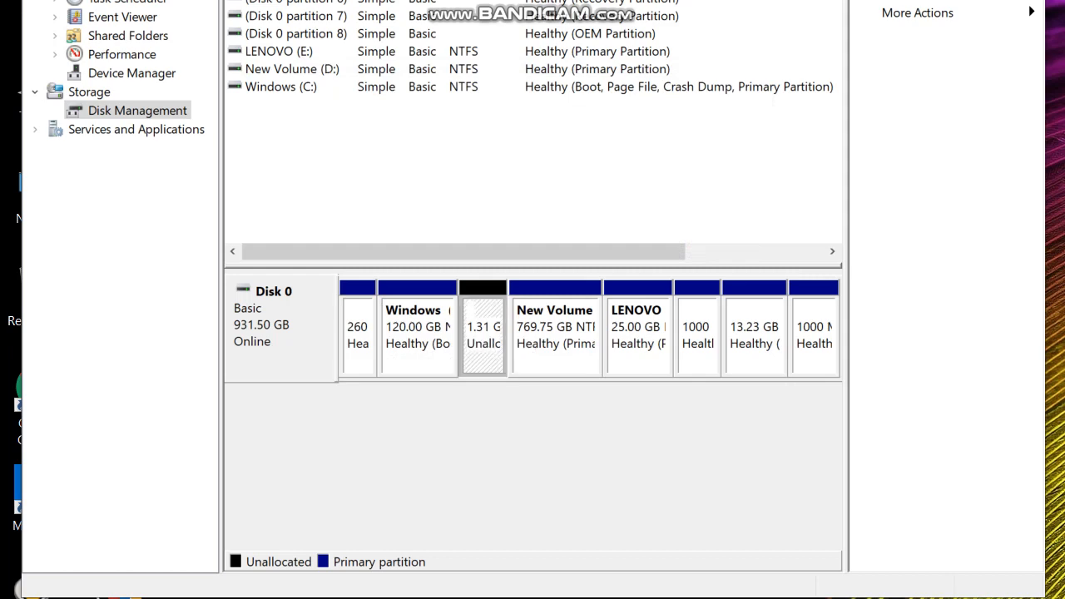
right_click(482, 353)
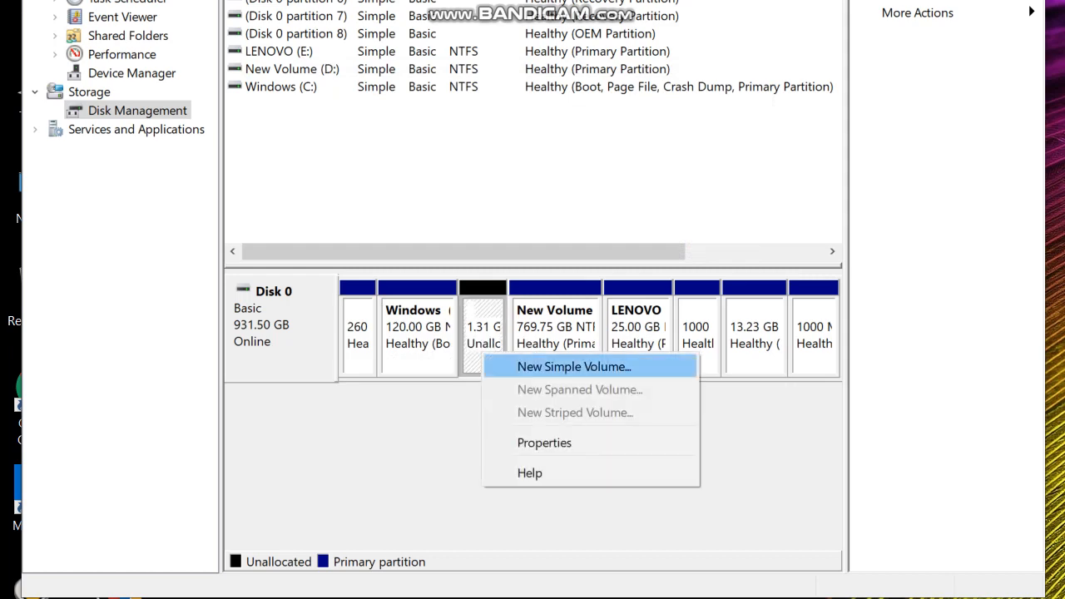
click(573, 366)
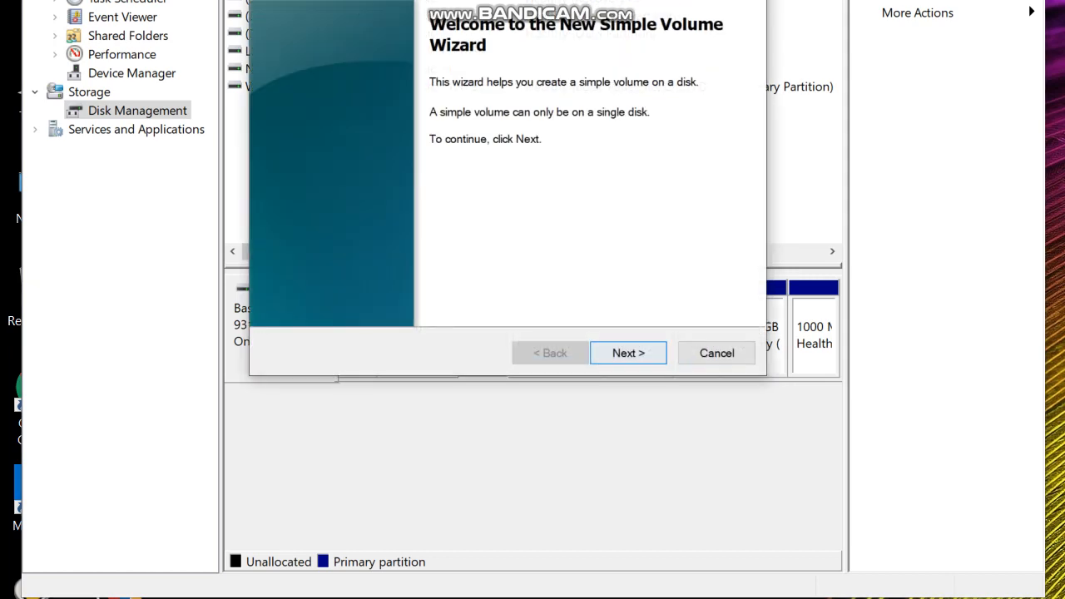
click(628, 353)
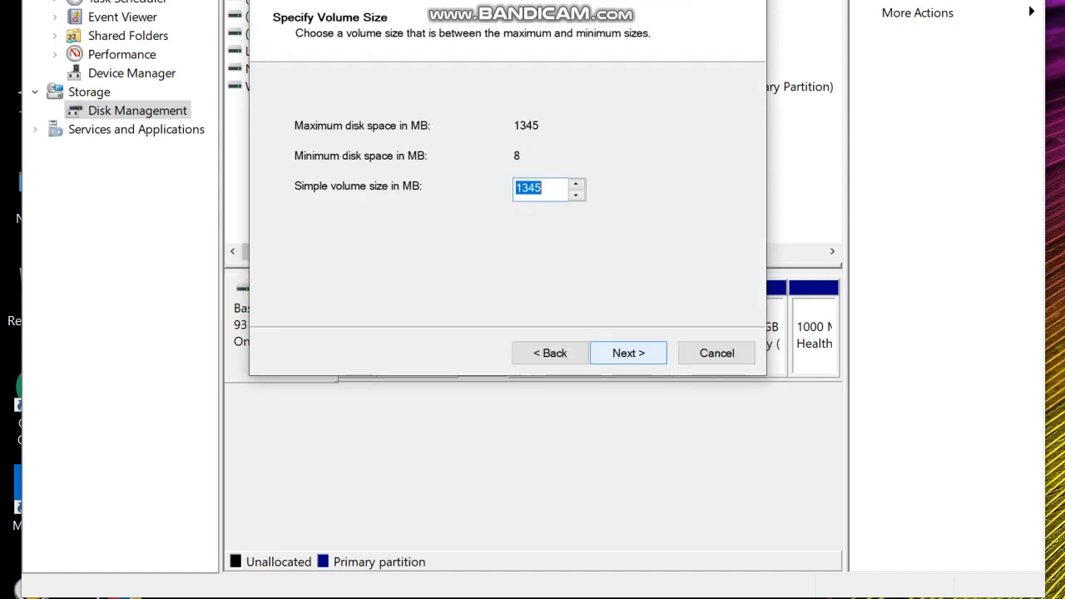
Create the volume at 1345 MB with the suggested drive letter and NTFS quick format.
click(628, 353)
click(628, 353)
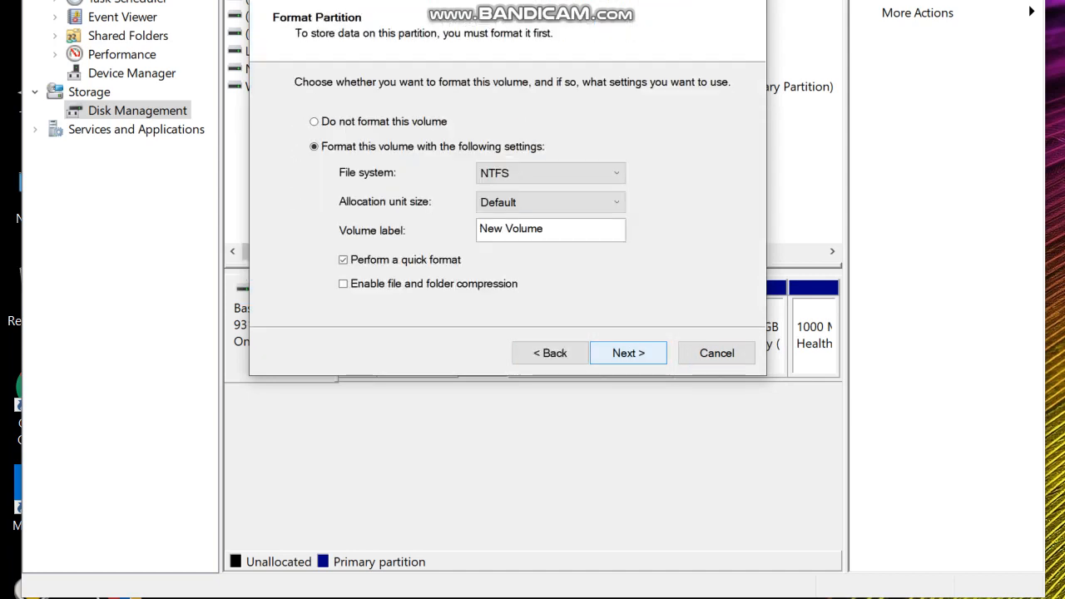
click(628, 353)
click(628, 353)
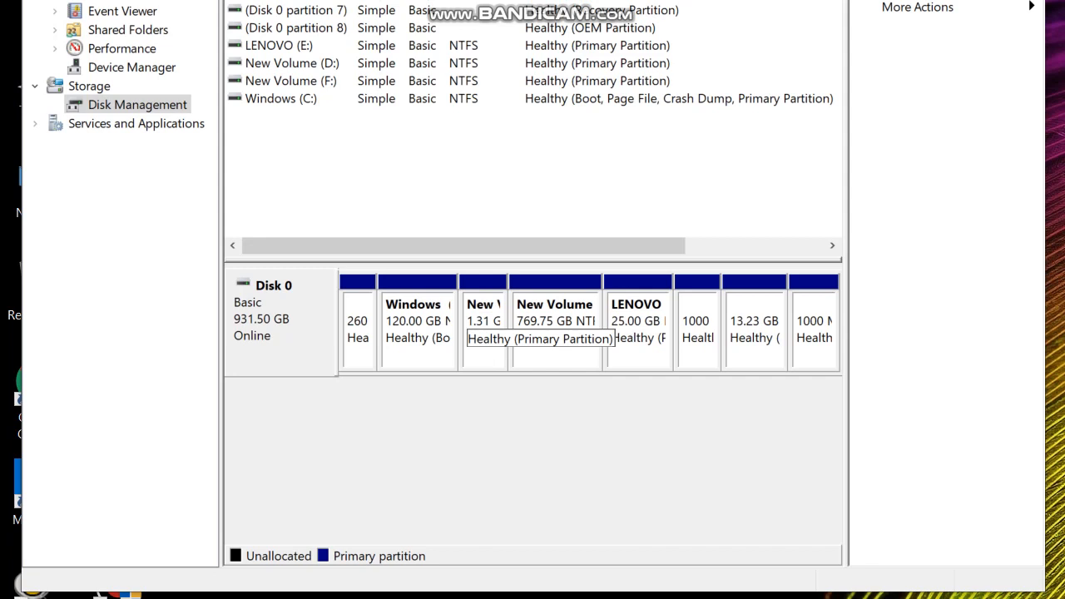
Delete the 1.31 GB New Volume and confirm erasing it, making the space unallocated.
right_click(482, 345)
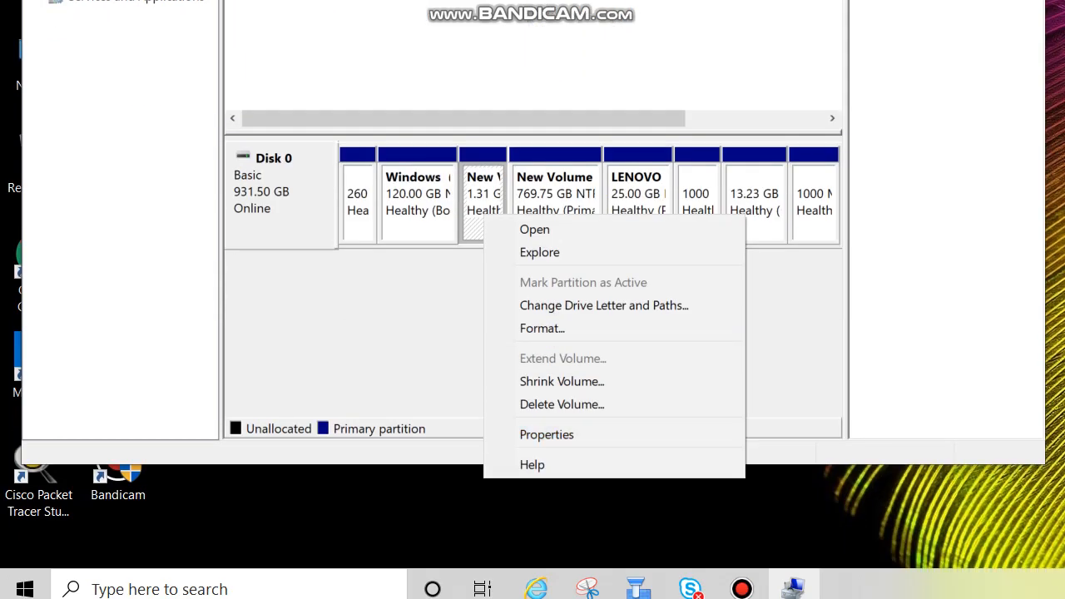
click(562, 405)
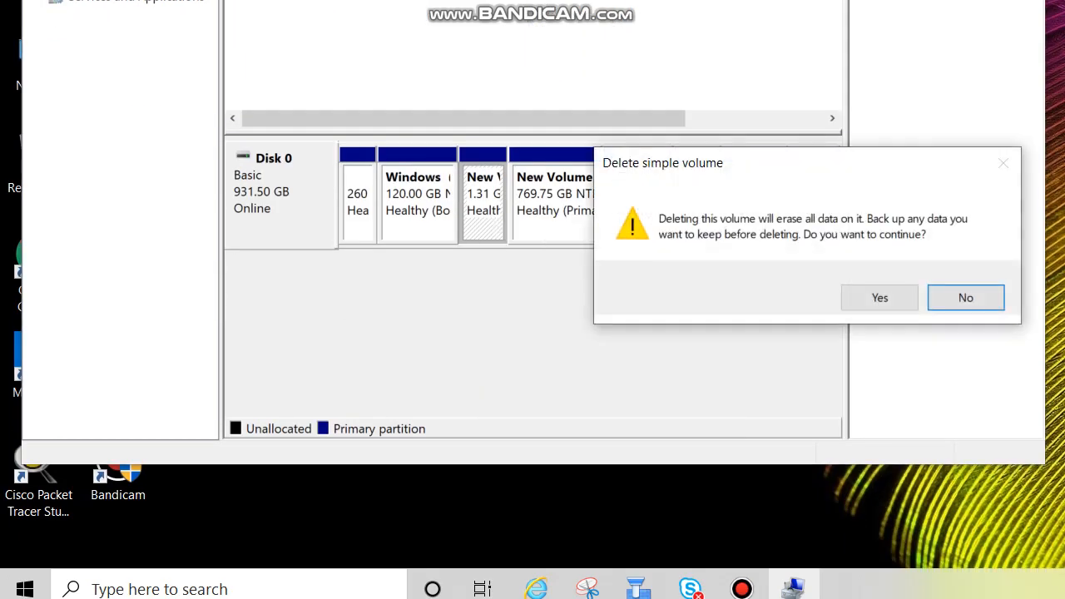
click(789, 298)
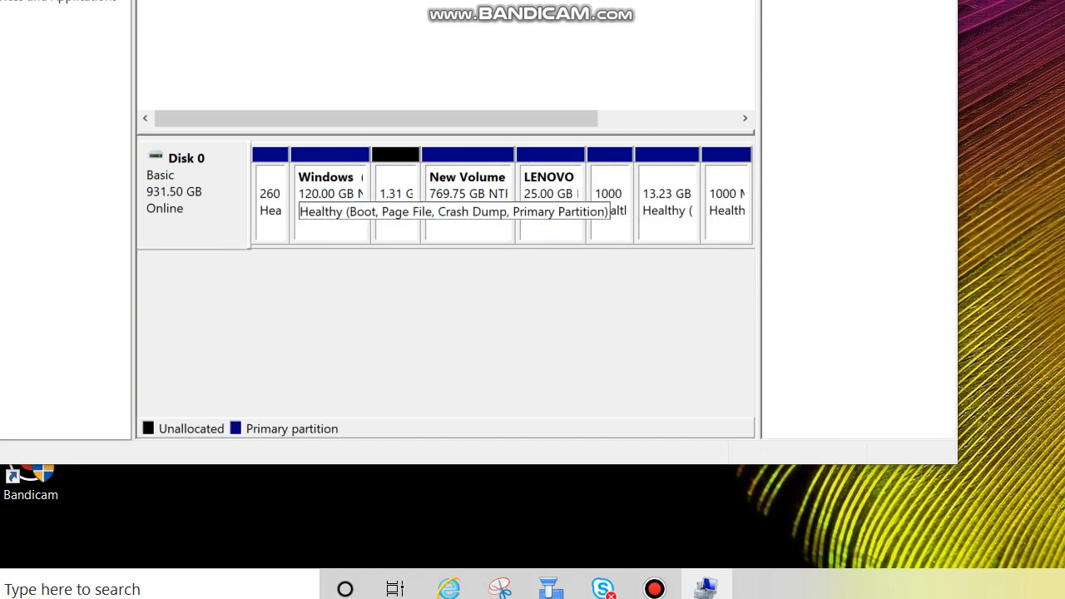
Extend Windows (C:) with all 1345 MB of free space, restoring it to 121.31 GB.
click(330, 195)
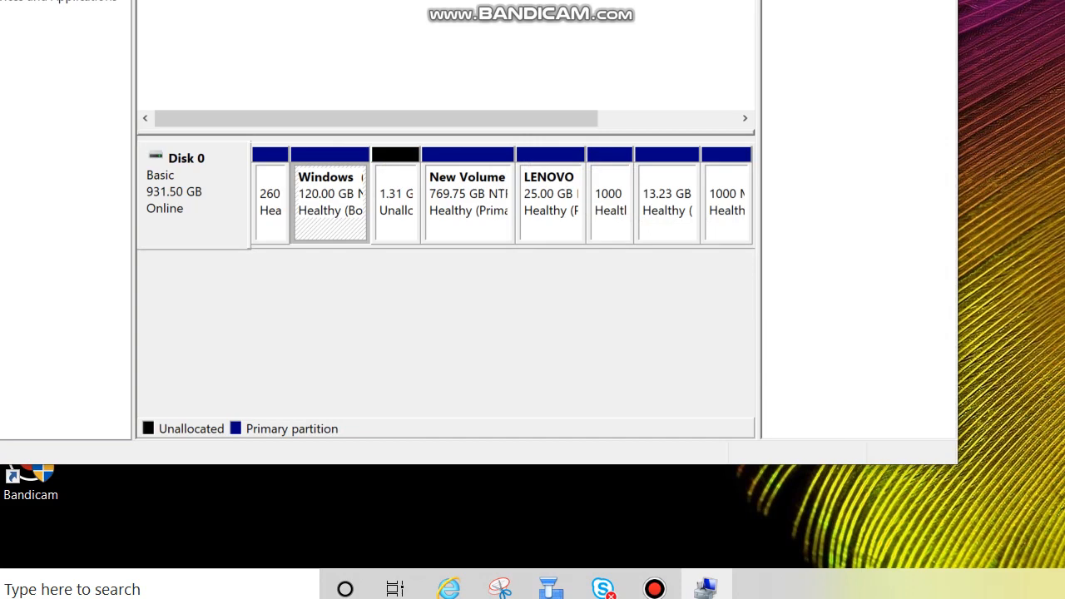
right_click(330, 233)
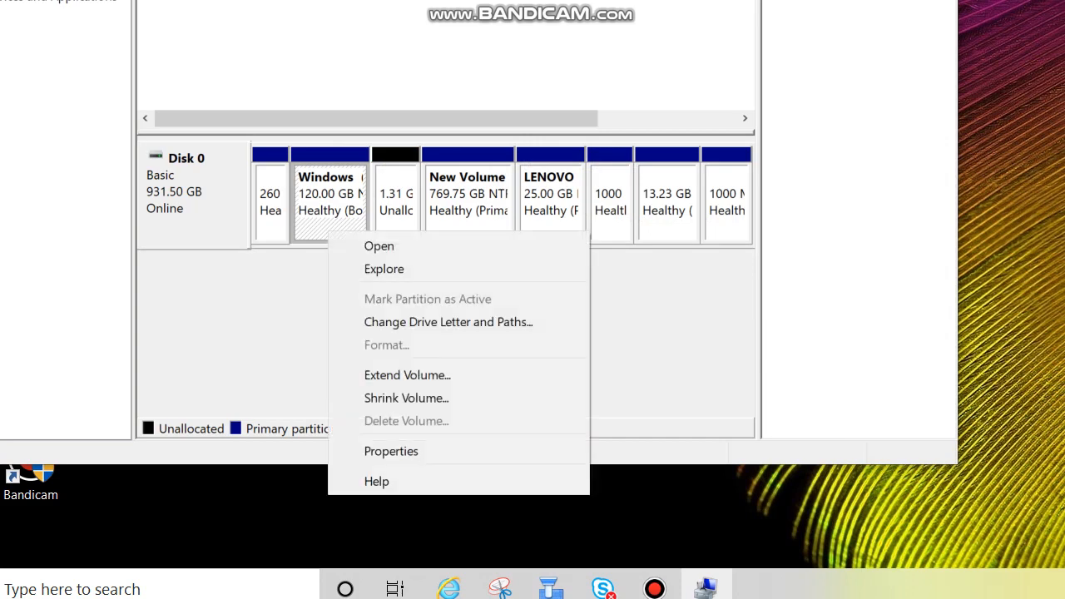
click(458, 374)
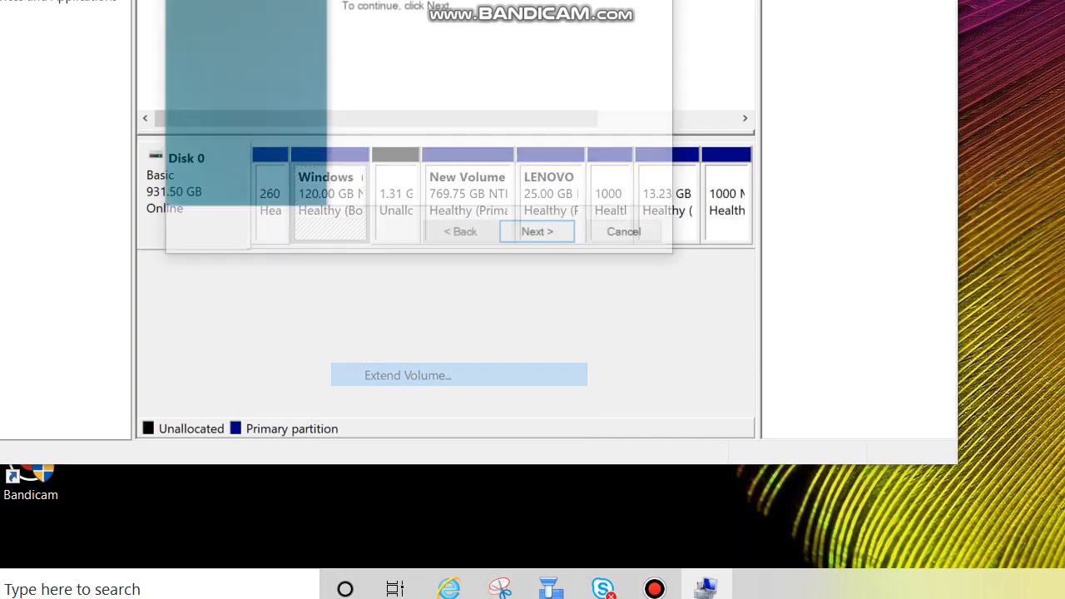
click(540, 236)
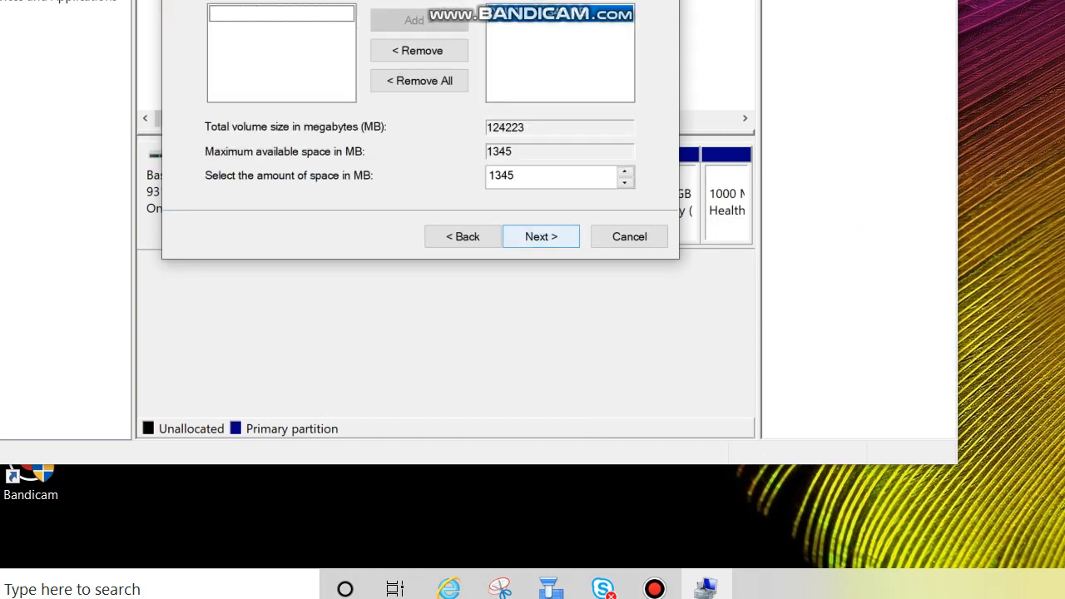
click(541, 237)
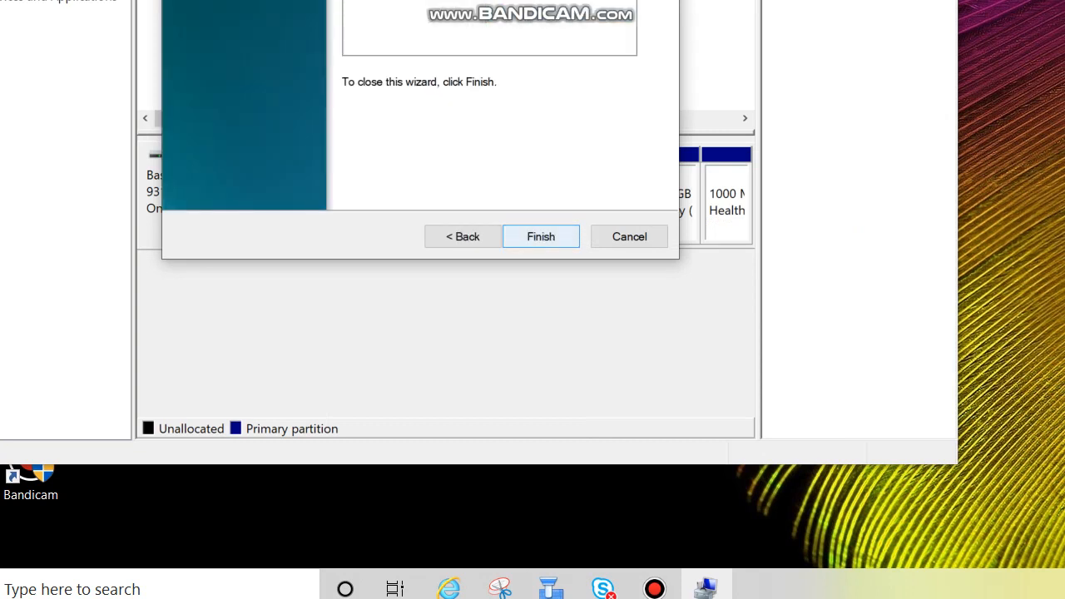
click(541, 237)
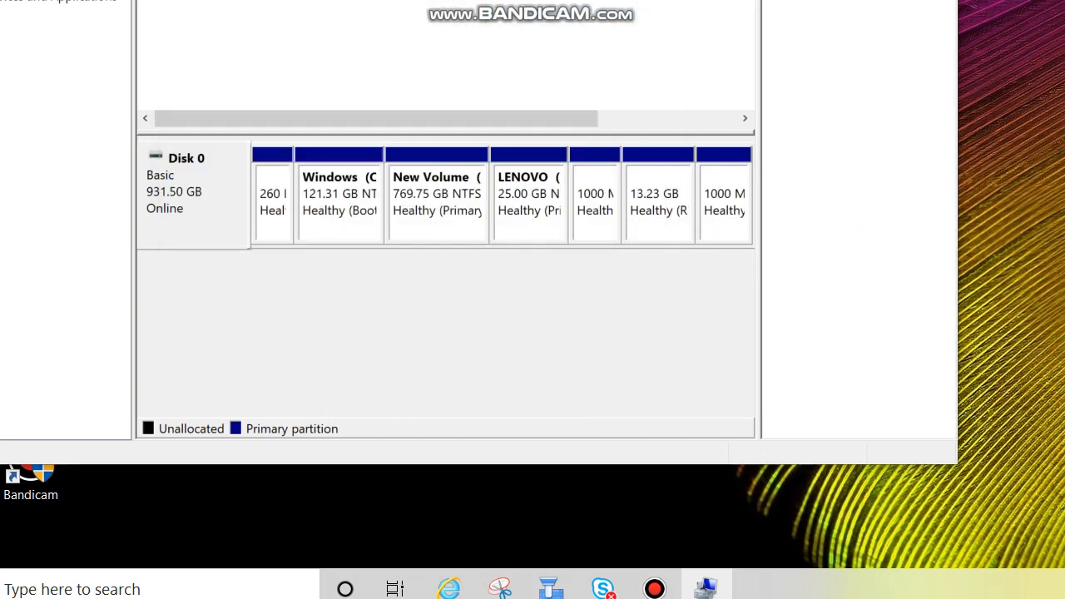